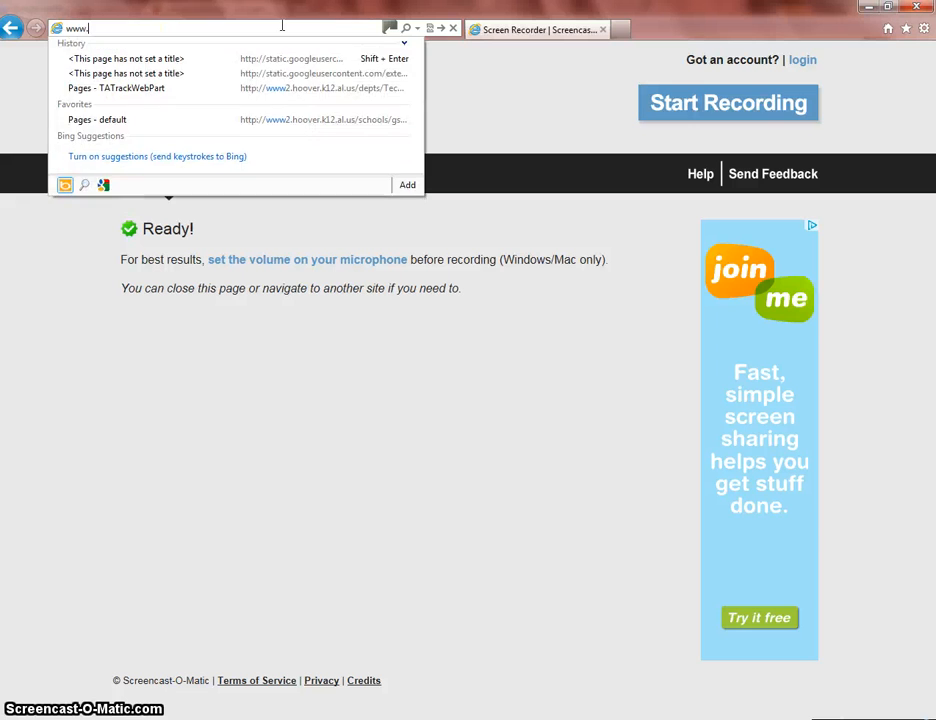
# - Go to Google Images and search for "space shuttle launch"
pyautogui.press('Return')
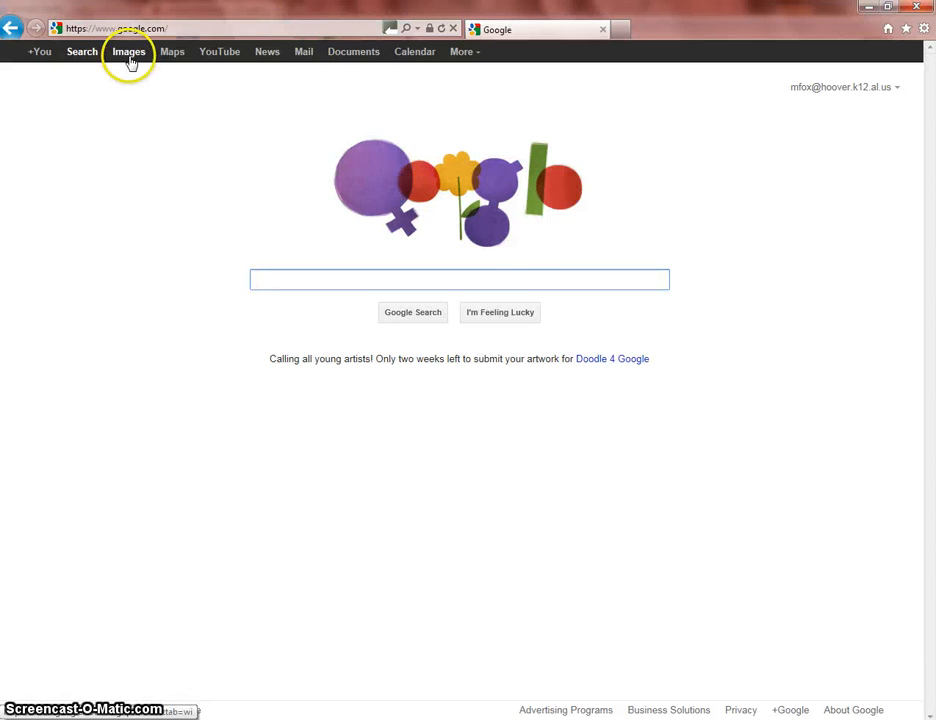
pyautogui.click(129, 55)
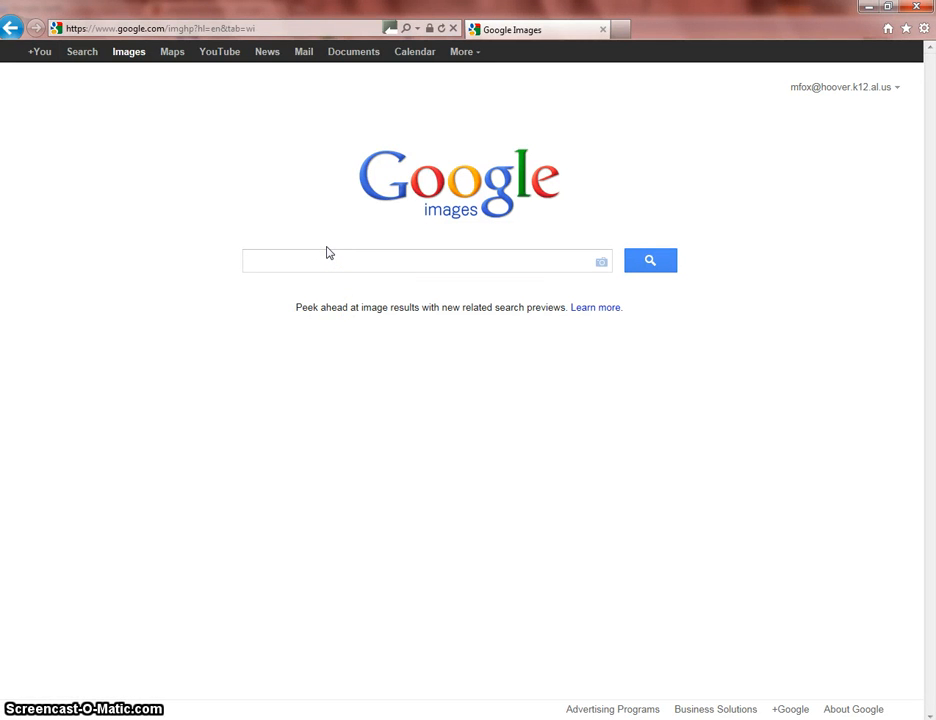
pyautogui.write('space shuttl')
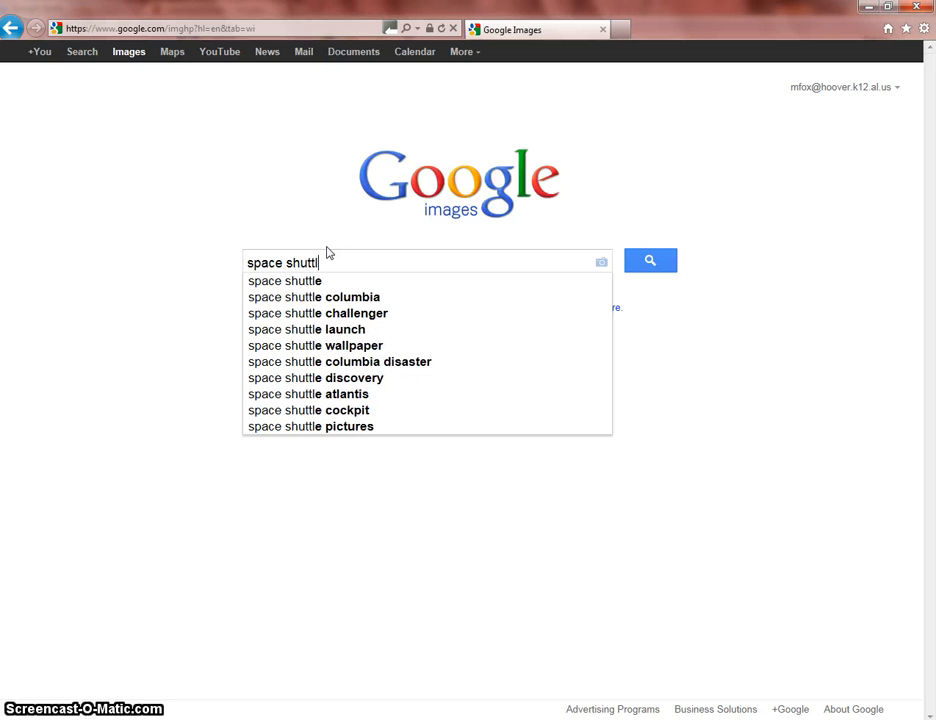
pyautogui.write('e launch')
pyautogui.press('Return')
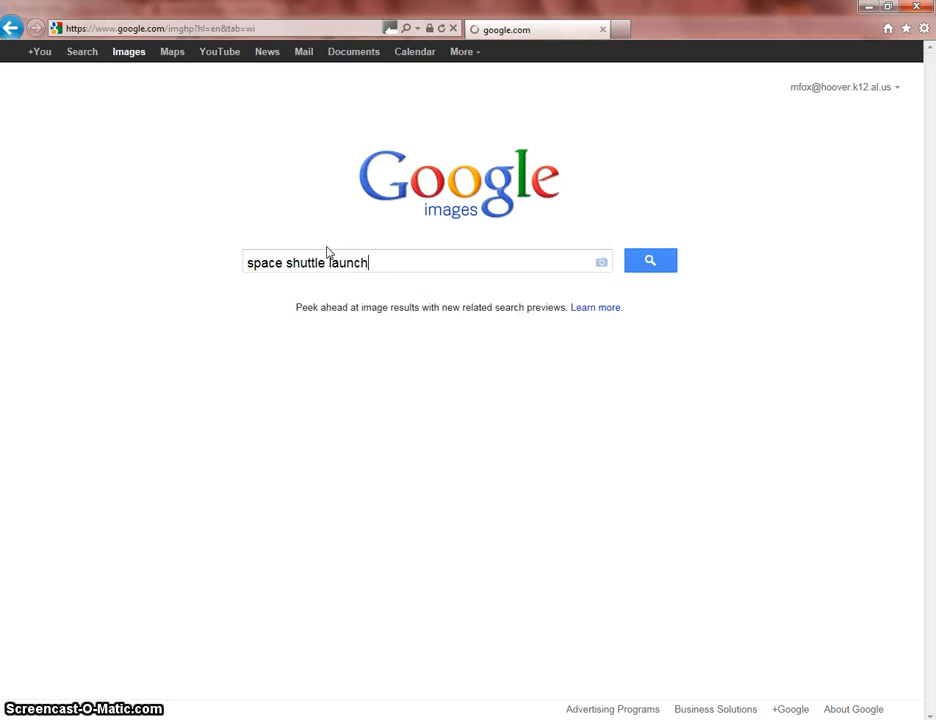
pyautogui.click(344, 341)
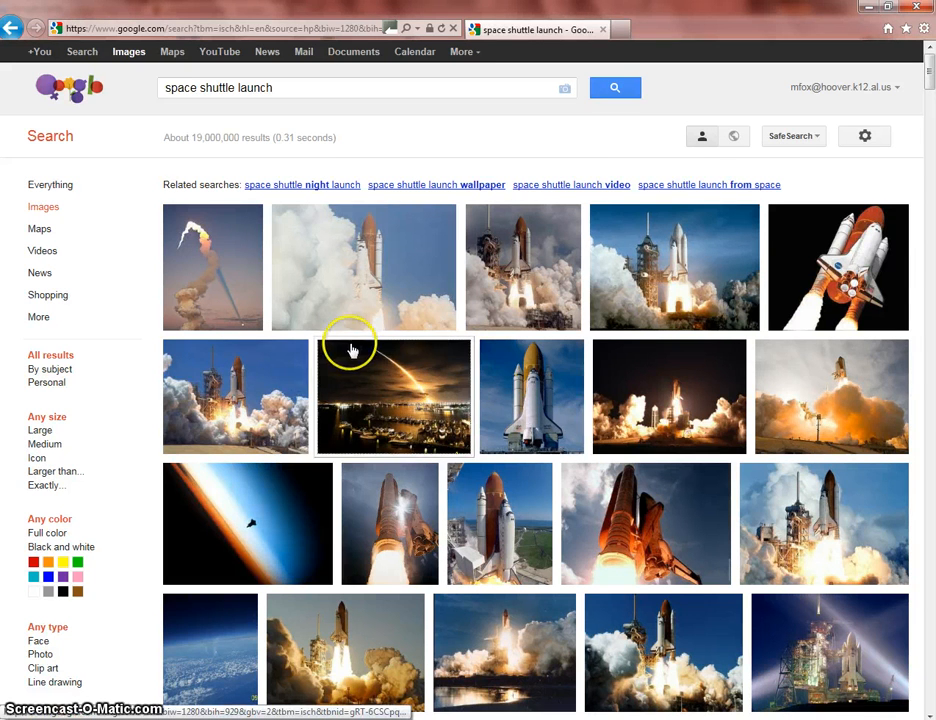
# - Preview the launch photos and open the howstuffworks.com image space-shuttle-launch3a.jpg at full size
pyautogui.moveTo(520, 268)
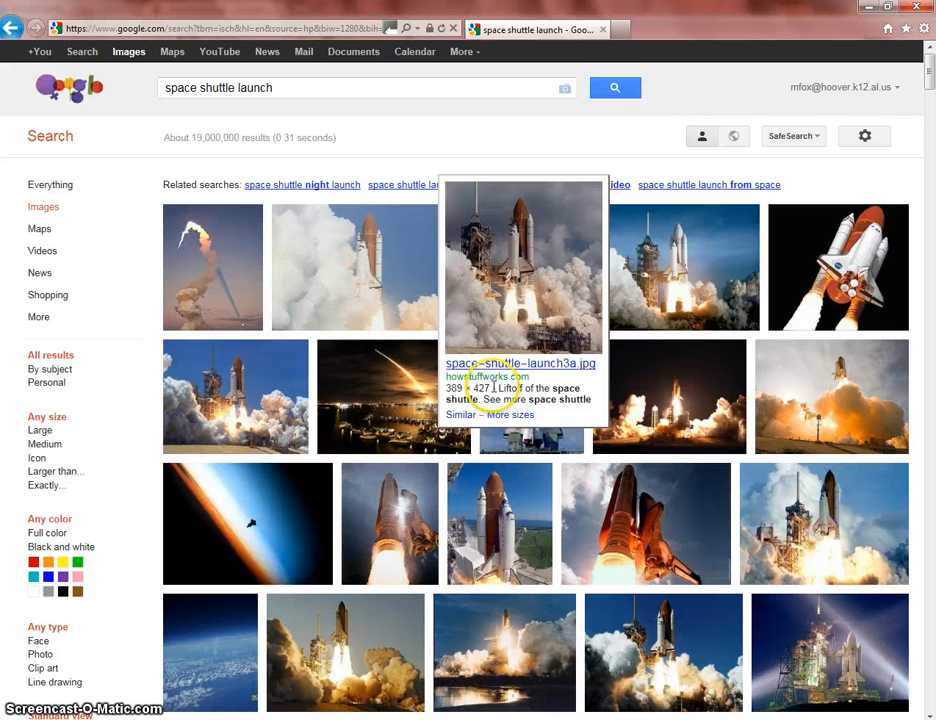
pyautogui.moveTo(718, 293)
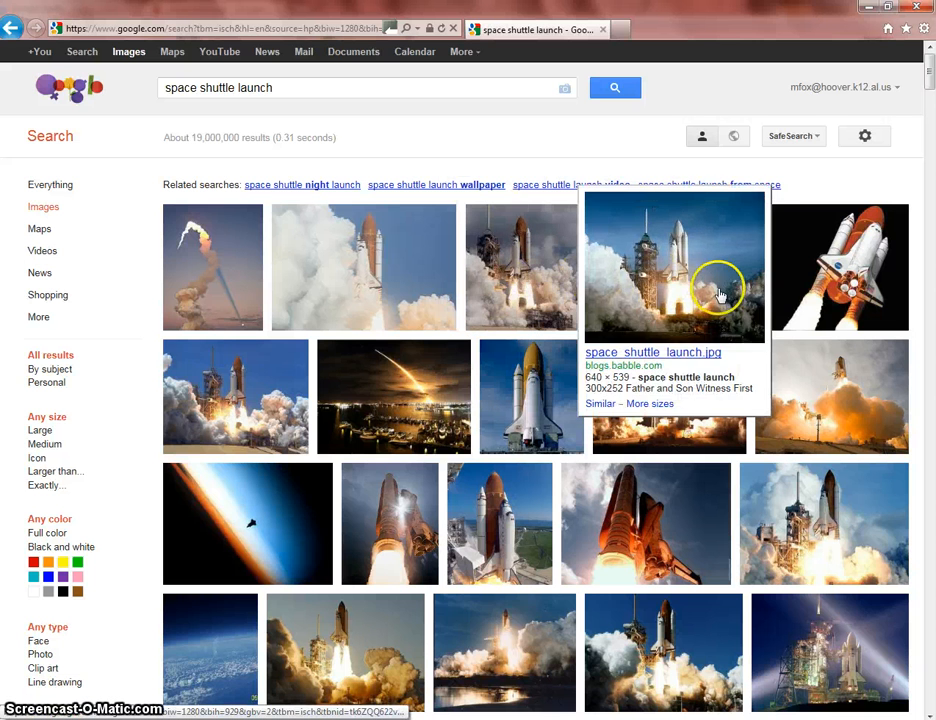
pyautogui.moveTo(829, 287)
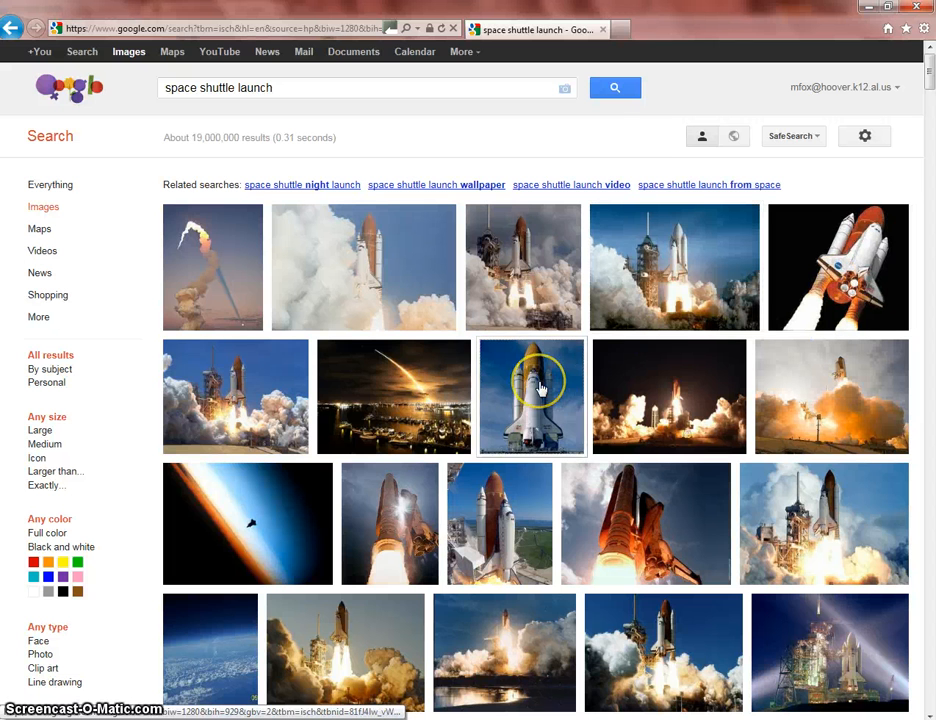
pyautogui.moveTo(540, 388)
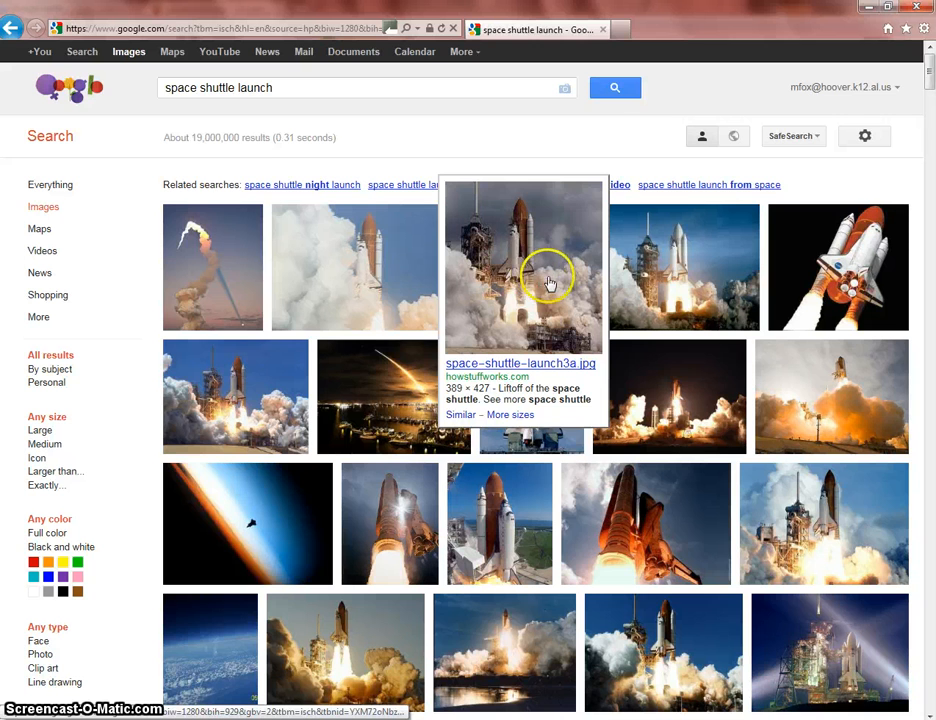
pyautogui.click(516, 280)
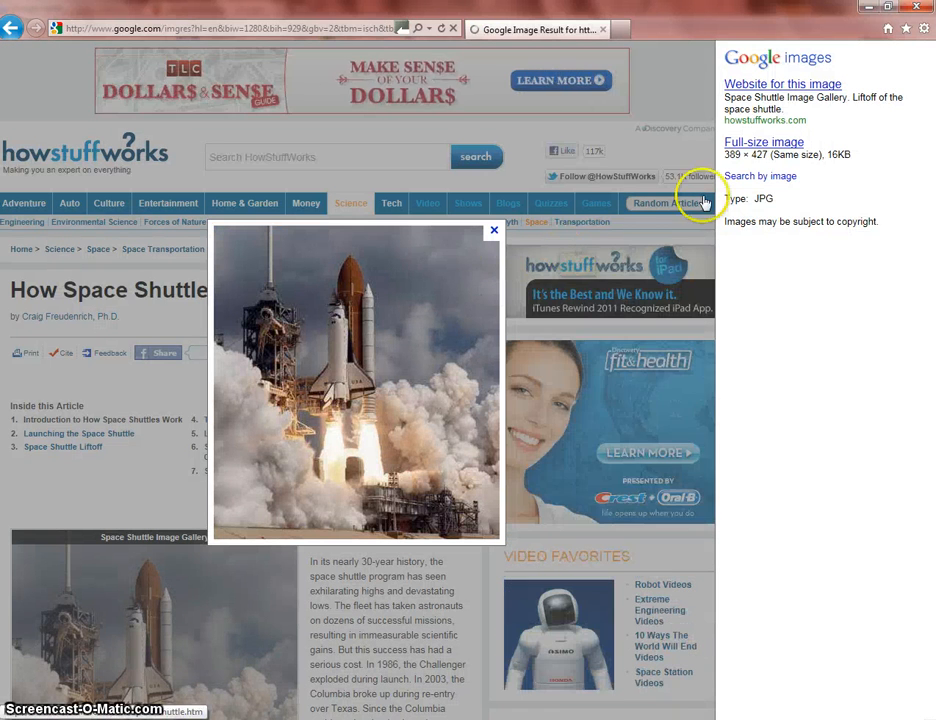
pyautogui.click(737, 146)
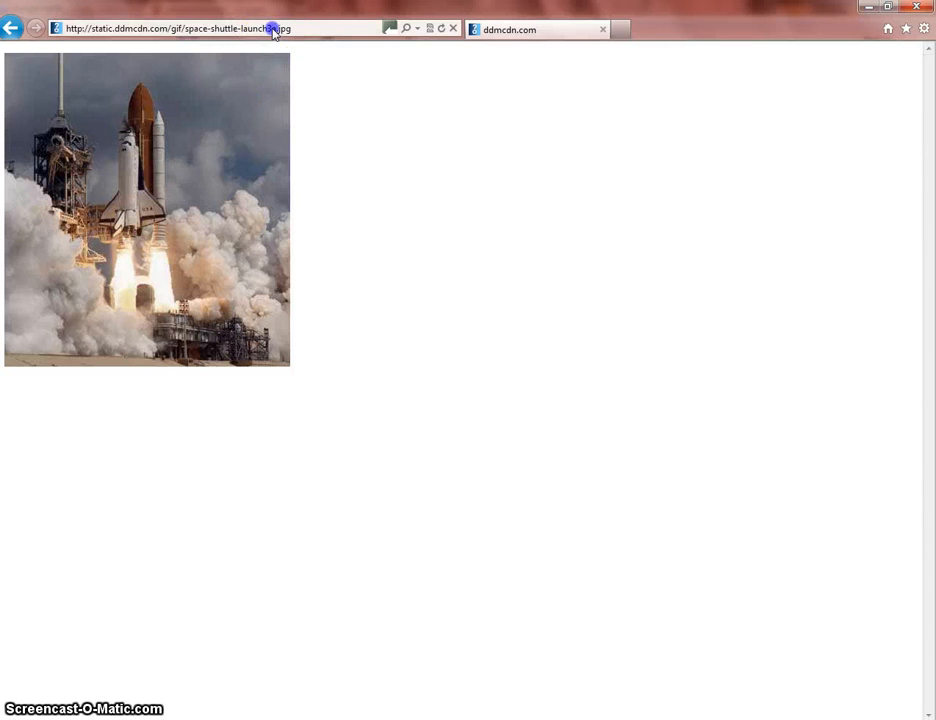
# - Copy the web address of the full-size shuttle image
pyautogui.click(233, 27)
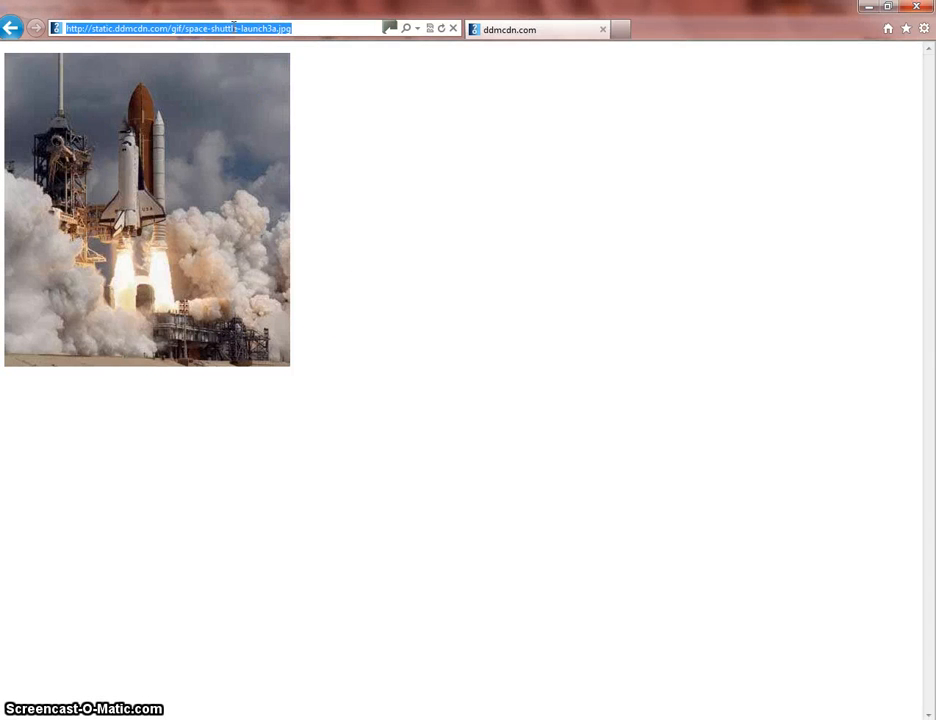
pyautogui.rightClick(233, 25)
pyautogui.click(268, 76)
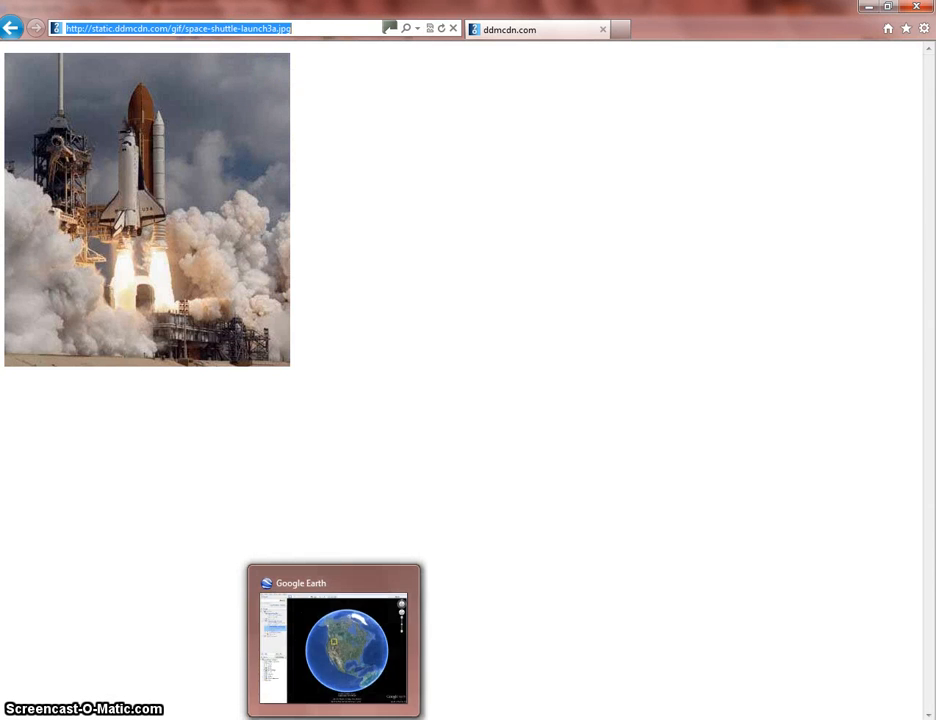
# - Switch to Google Earth and paste the copied address as an image URL for the Space Shuttle Launch Pad placemark
pyautogui.click(335, 719)
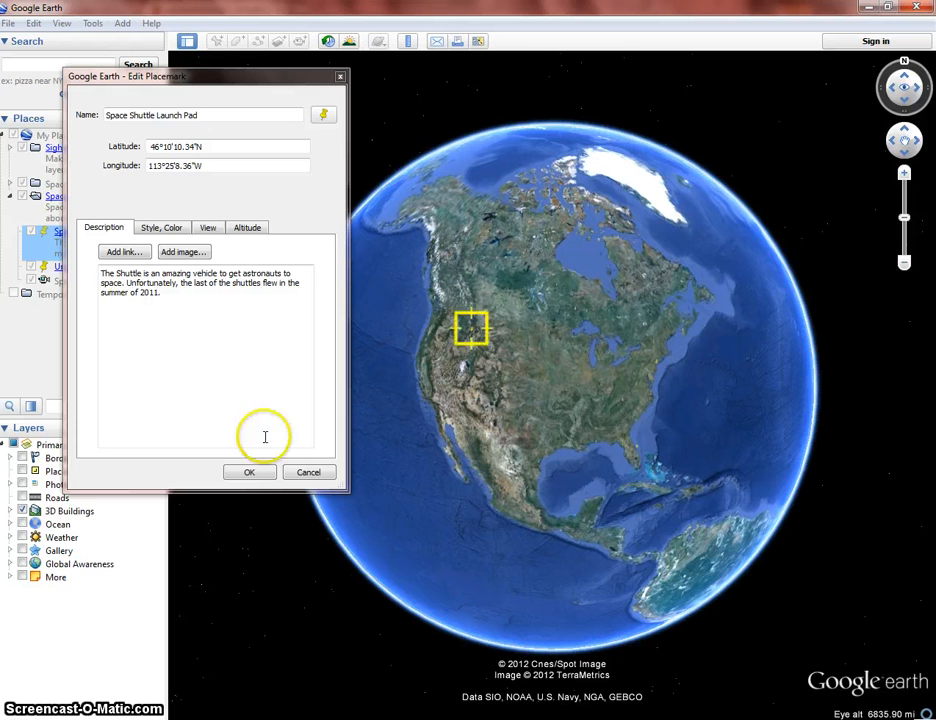
pyautogui.click(184, 252)
pyautogui.click(152, 271)
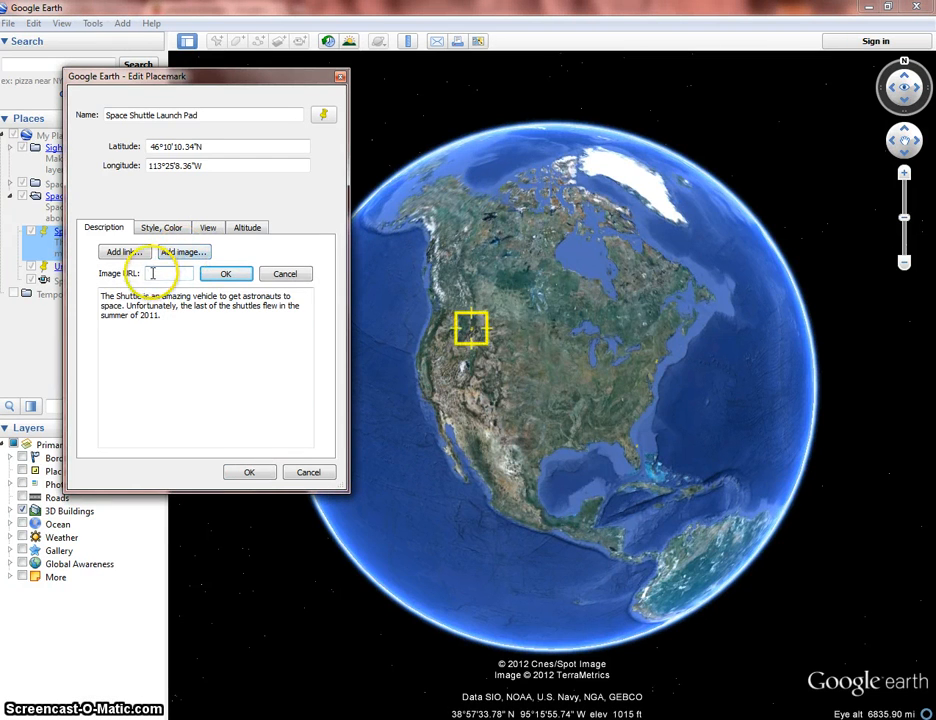
pyautogui.rightClick(152, 272)
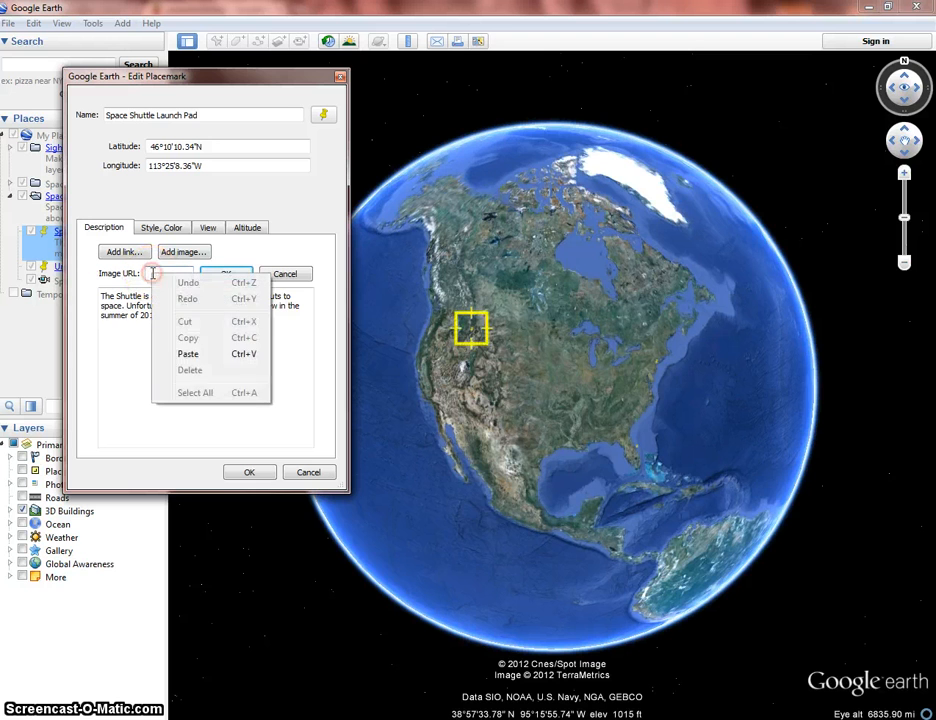
pyautogui.click(175, 353)
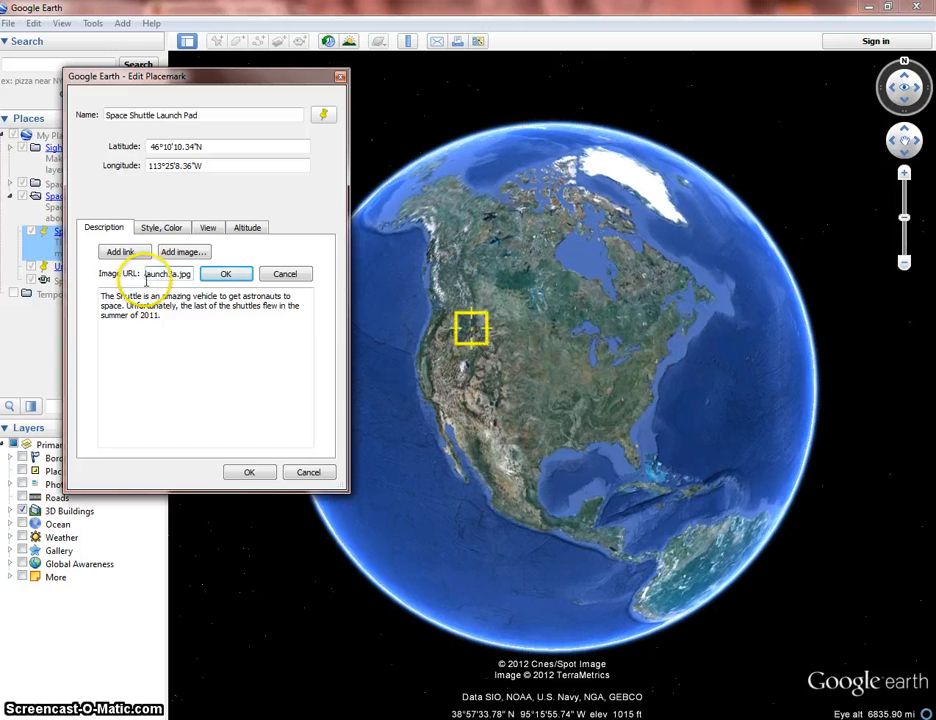
# - Insert the image code on a new line below the placemark's description text, leaving a blank line between them
pyautogui.click(165, 316)
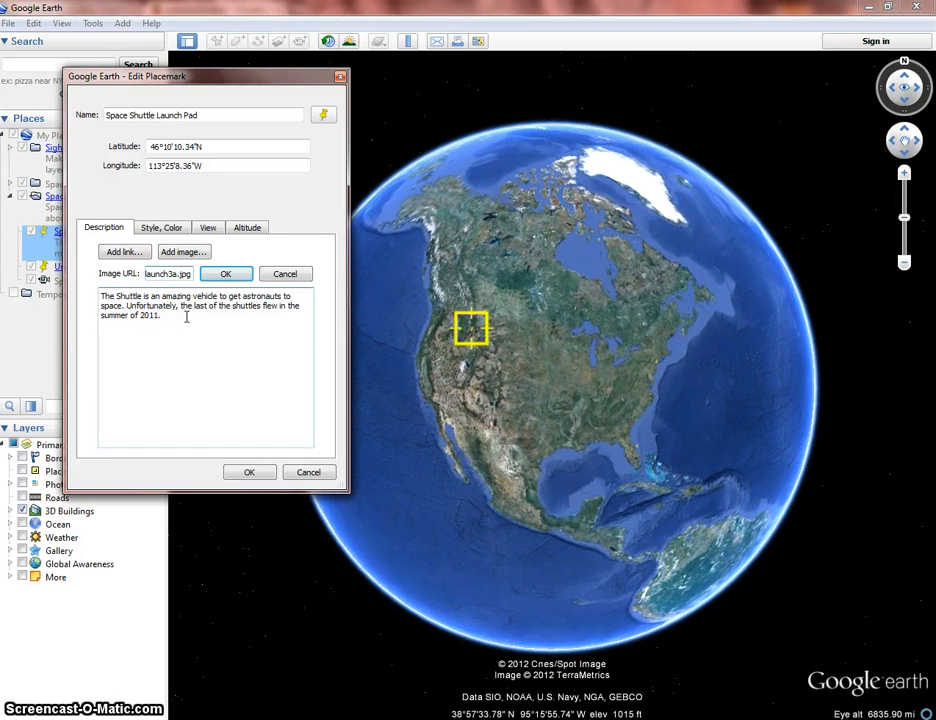
pyautogui.press('Return')
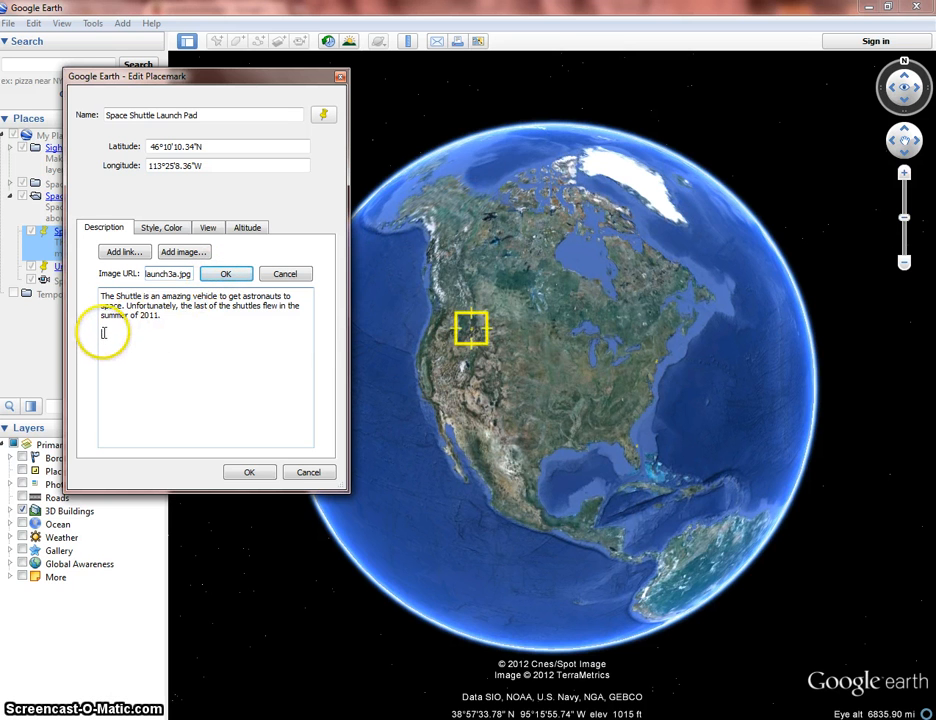
pyautogui.click(222, 274)
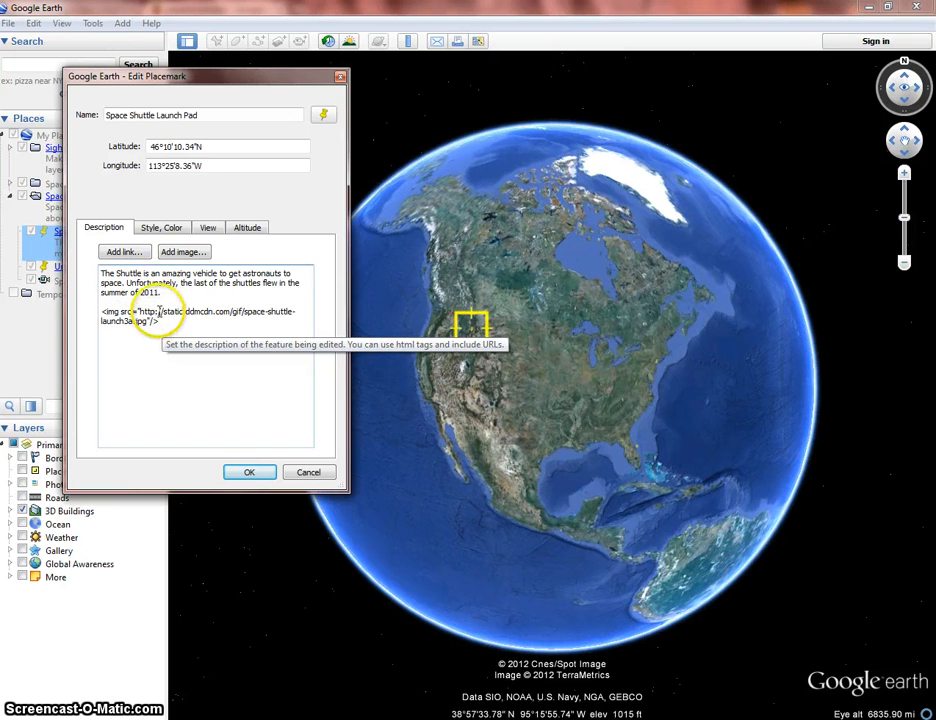
# - Add two <br> line-break tags after "summer of 2011." in the placemark description
pyautogui.click(164, 293)
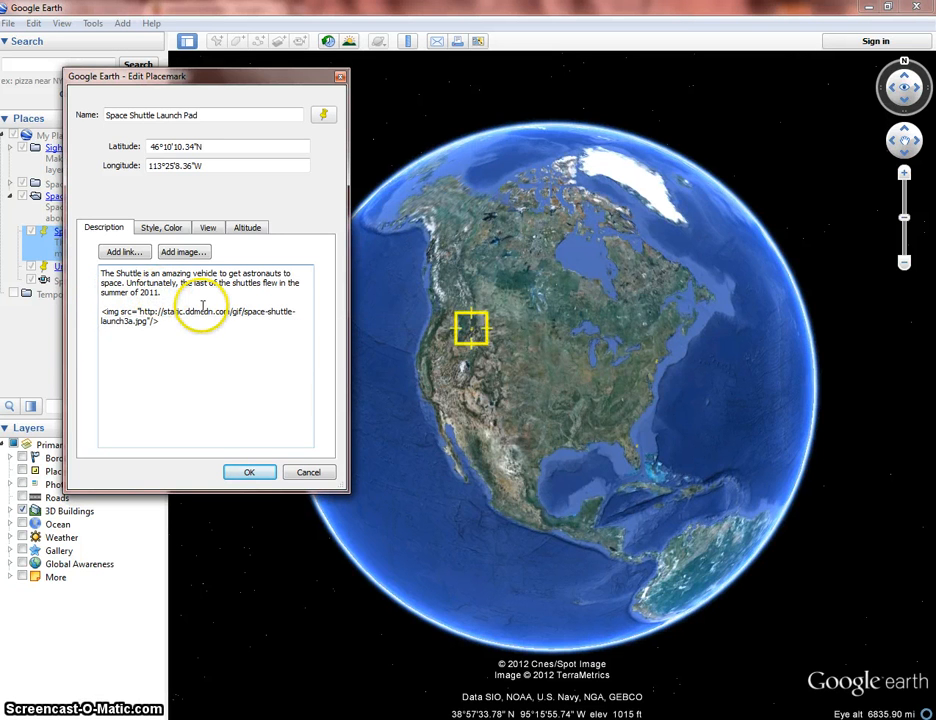
pyautogui.write('<')
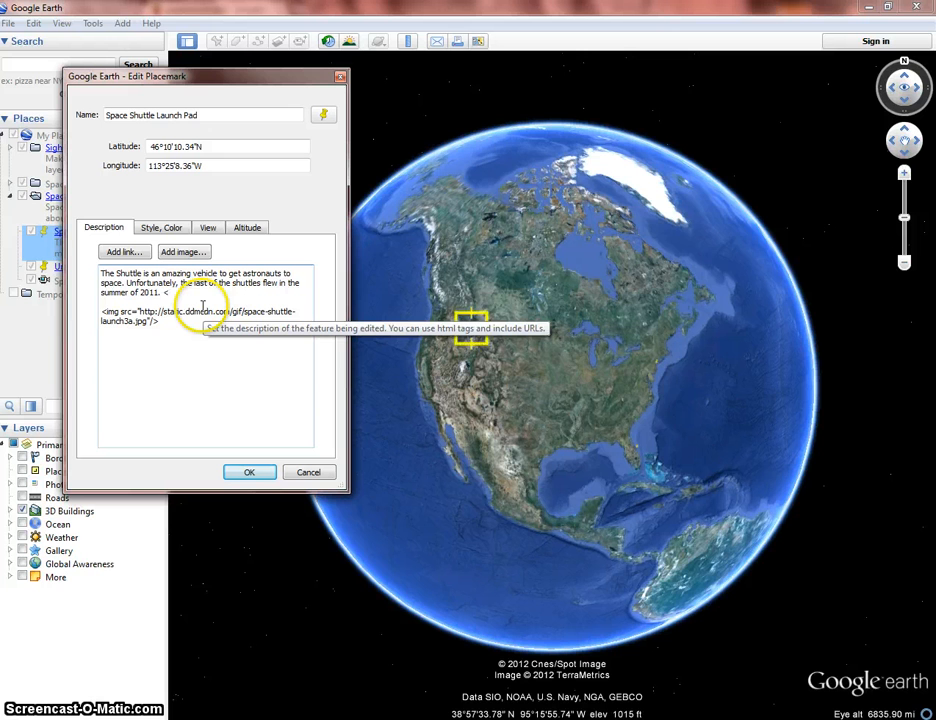
pyautogui.write('br> <br>')
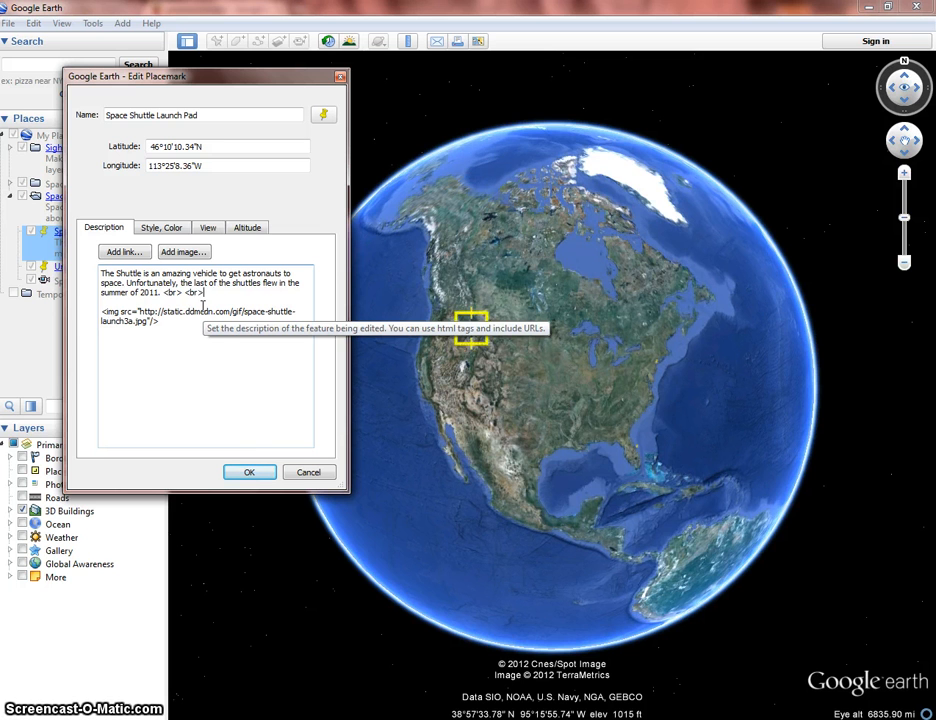
pyautogui.click(245, 405)
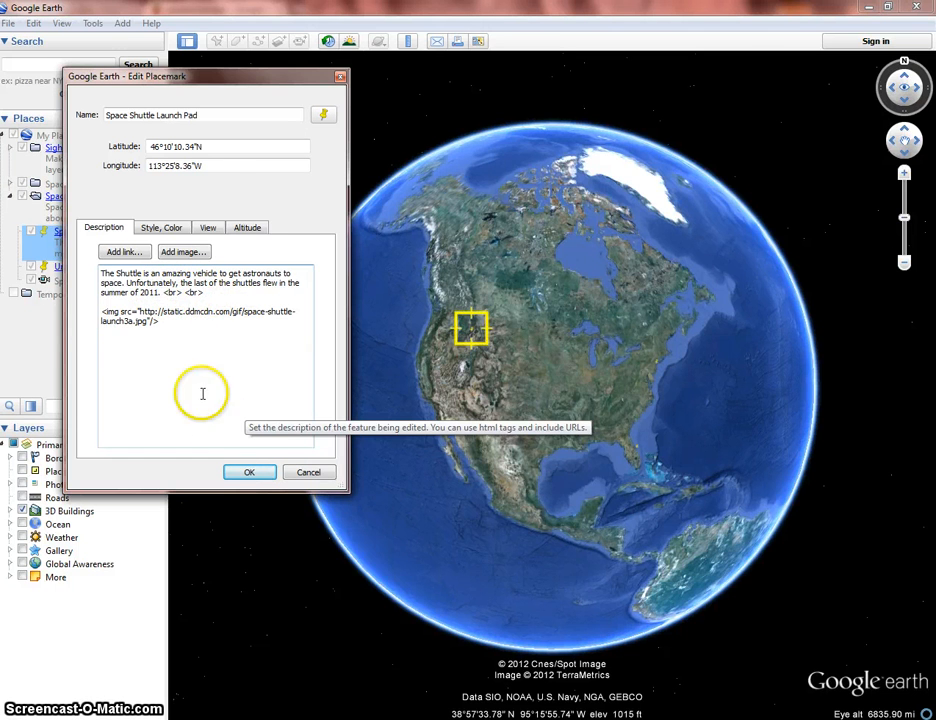
# - Save the placemark and preview its description balloon
pyautogui.click(249, 474)
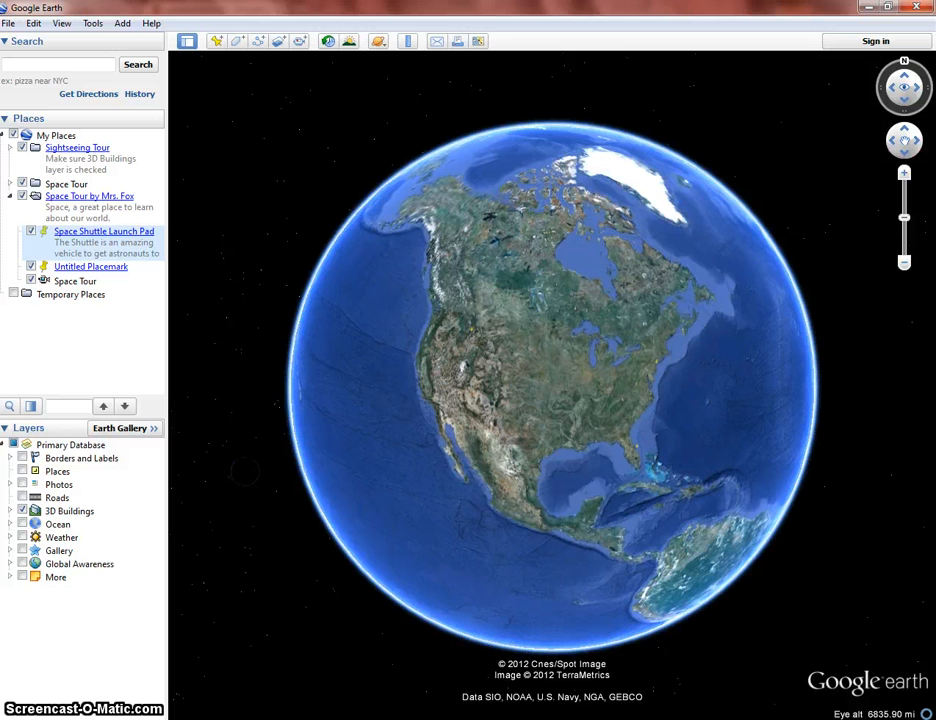
pyautogui.doubleClick(98, 233)
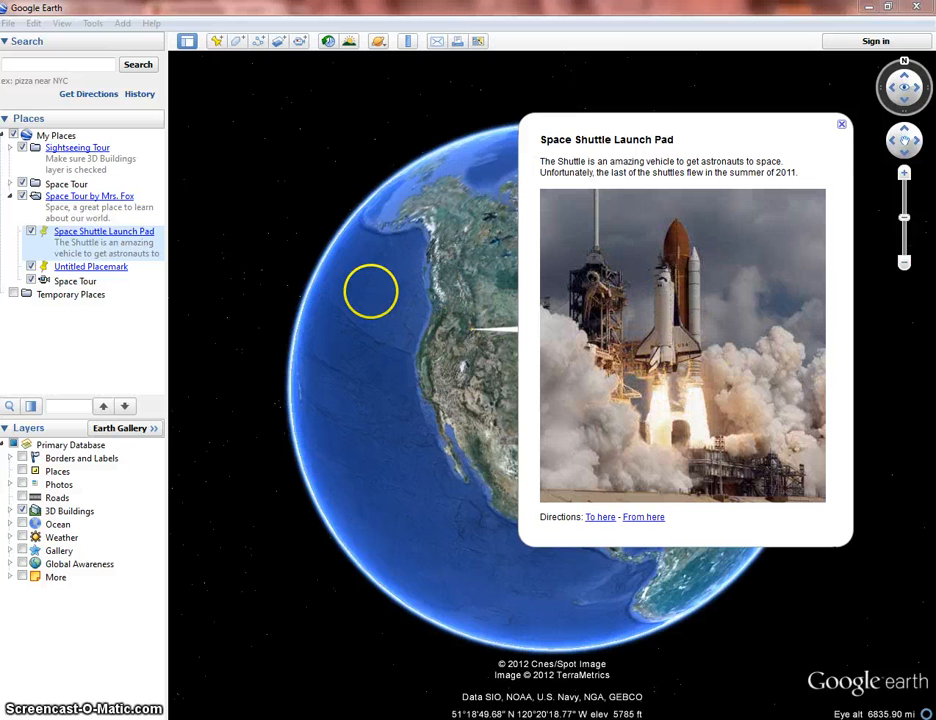
pyautogui.click(841, 125)
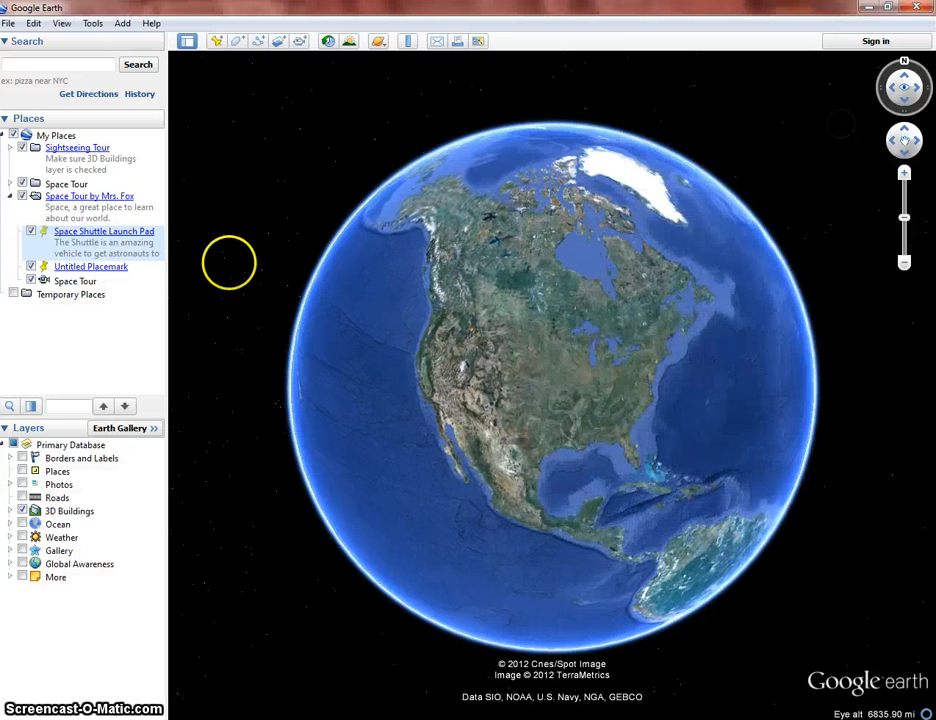
# - Reopen the Space Shuttle Launch Pad properties and add empty width= and height= attributes to the end of the image tag
pyautogui.rightClick(124, 236)
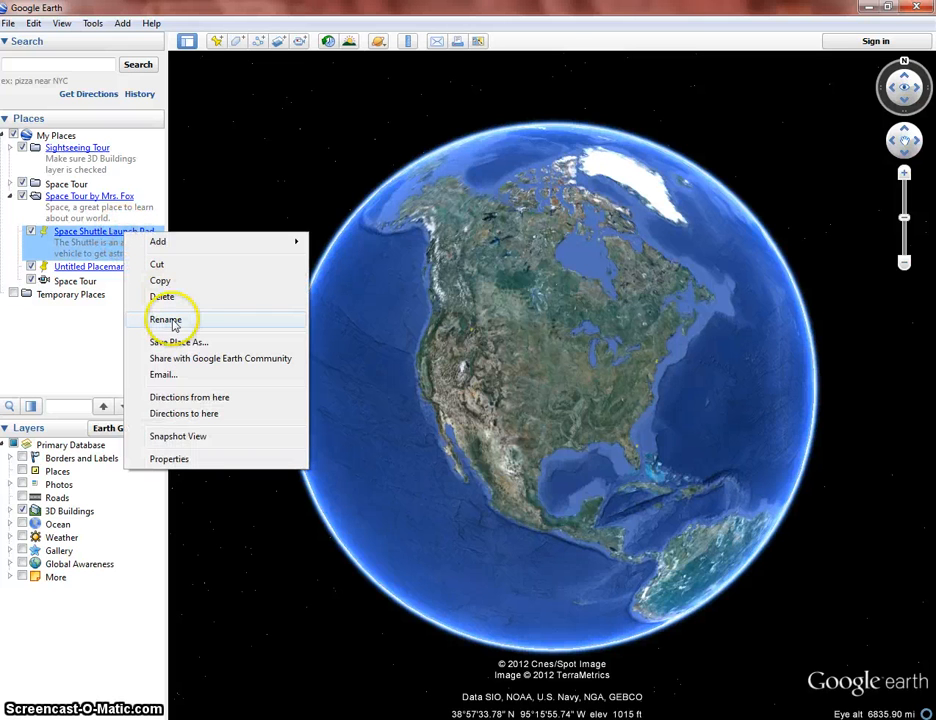
pyautogui.click(170, 459)
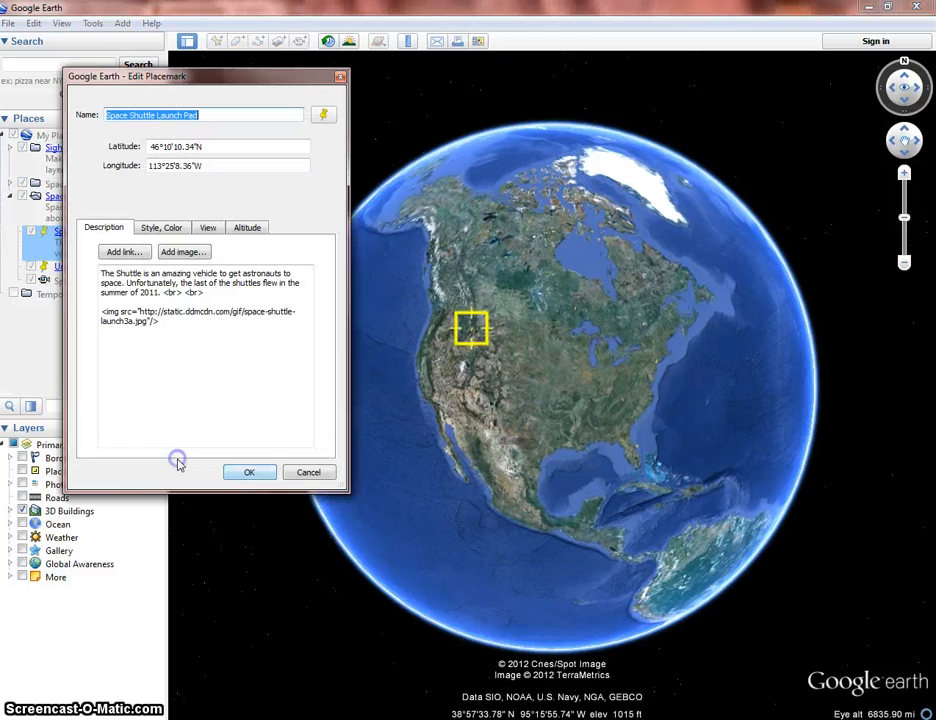
pyautogui.click(150, 321)
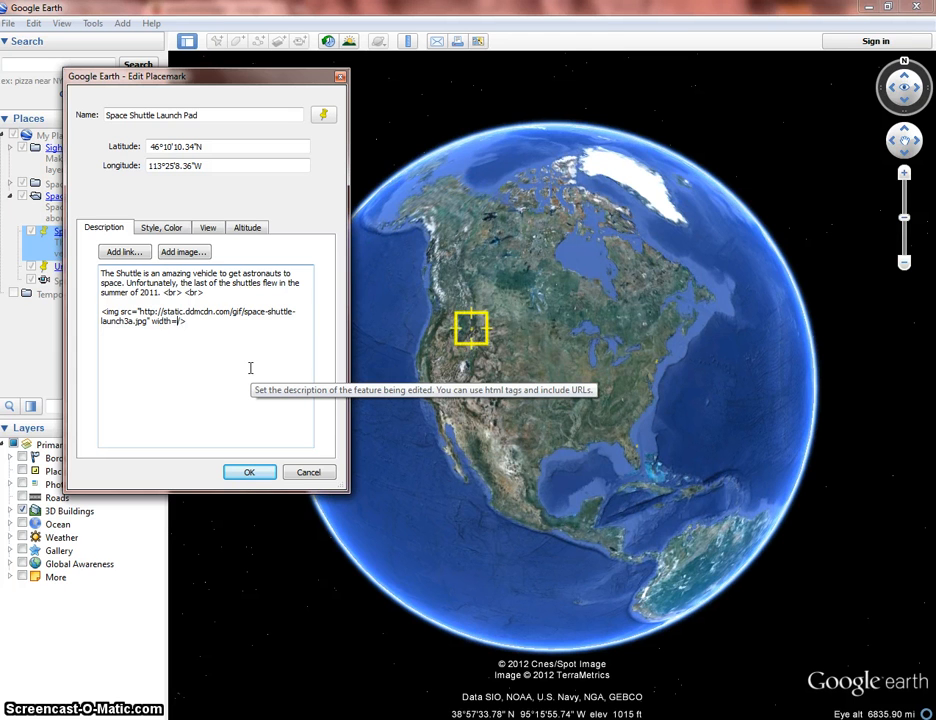
pyautogui.write('height=')
# - Switch to the browser and return to the Google image result to read the shuttle photo's pixel width and height
pyautogui.moveTo(152, 719)
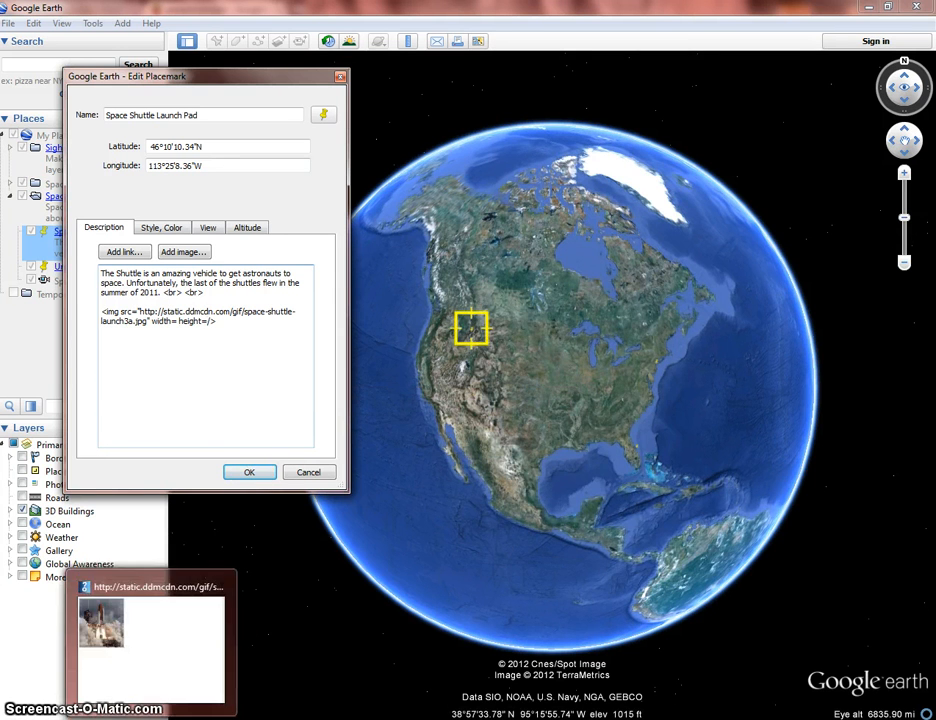
pyautogui.click(150, 625)
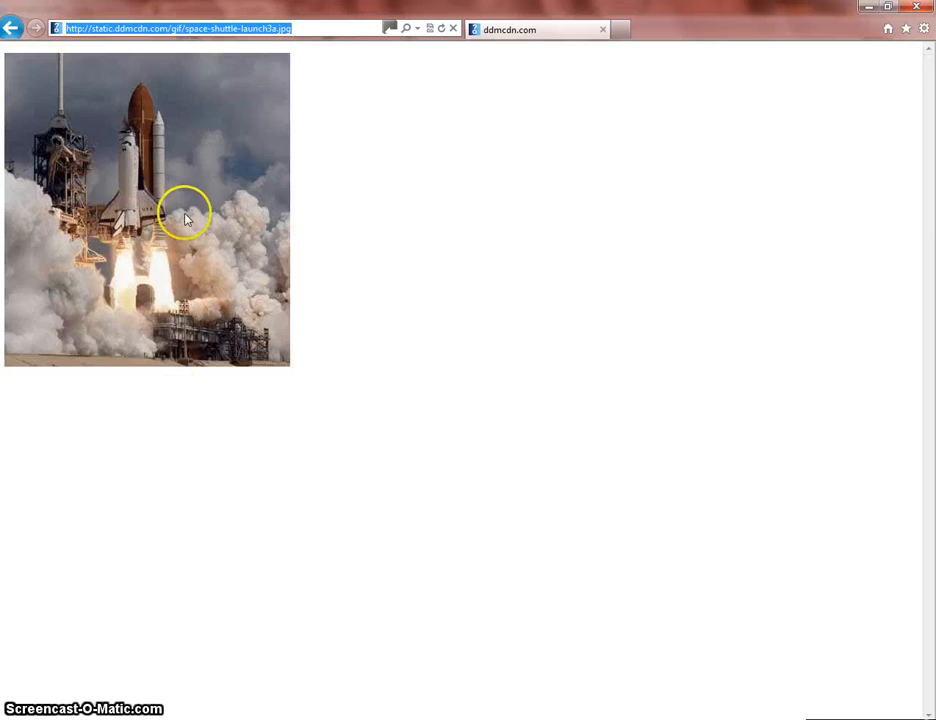
pyautogui.click(9, 28)
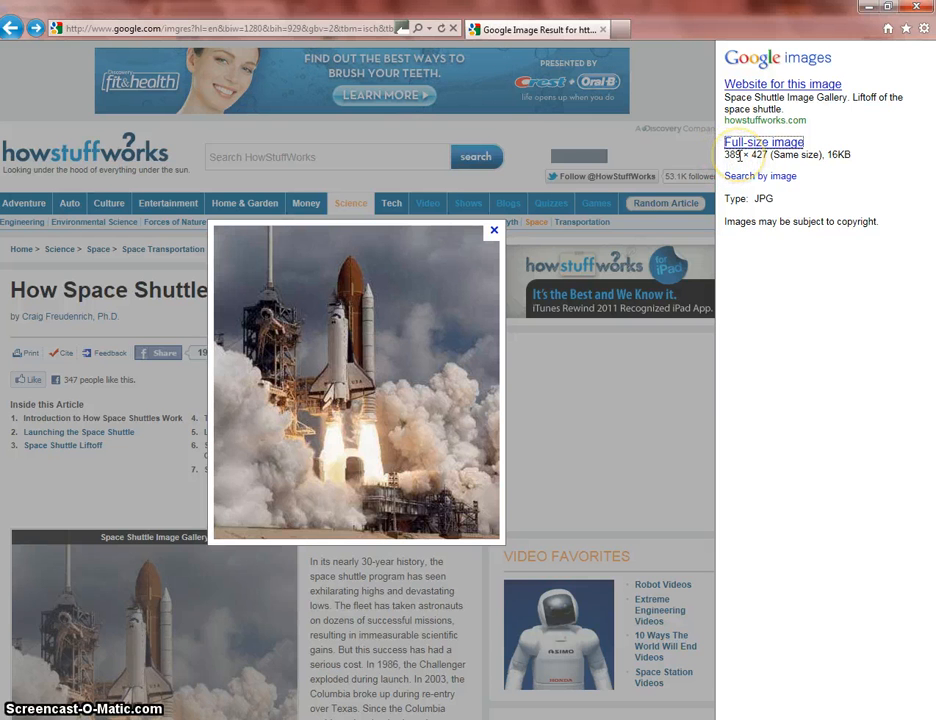
pyautogui.click(752, 155)
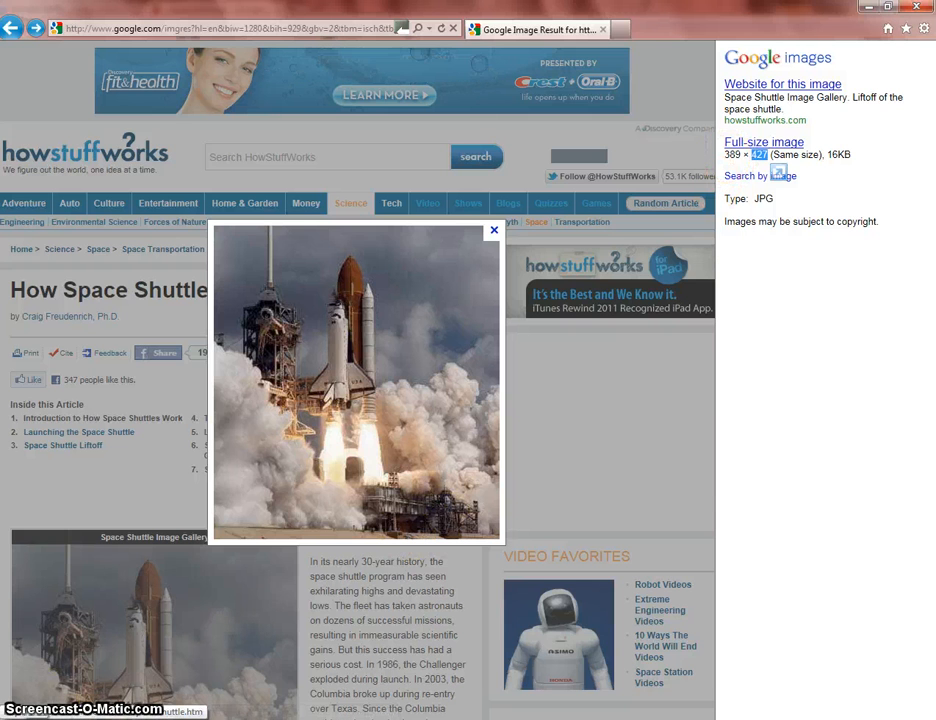
# - Open Calculator and divide the shuttle image's width of 389 pixels by 2
pyautogui.click(20, 719)
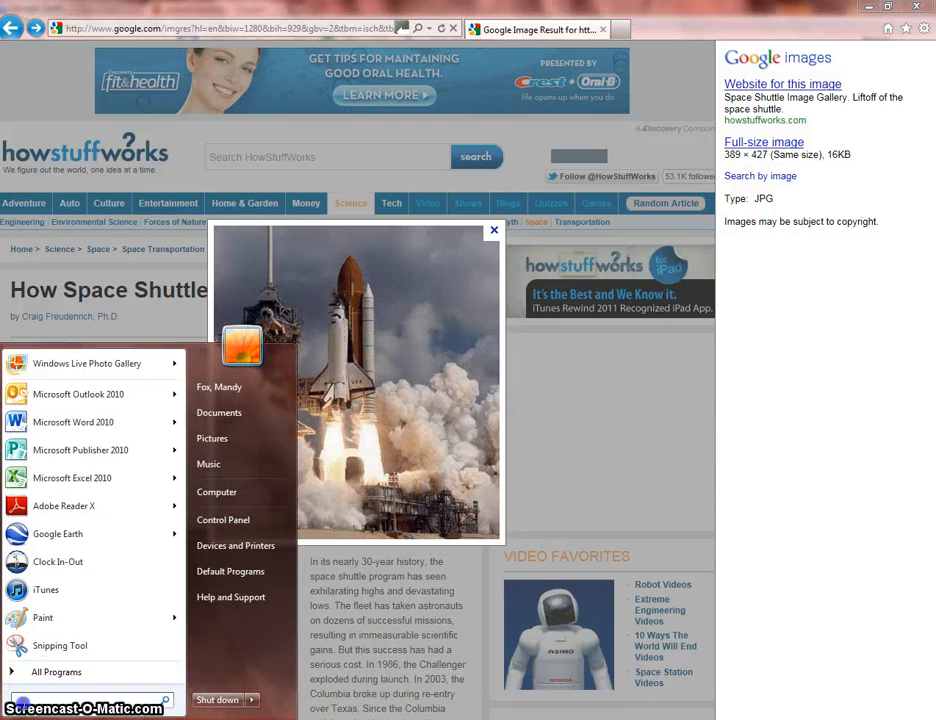
pyautogui.write('sn')
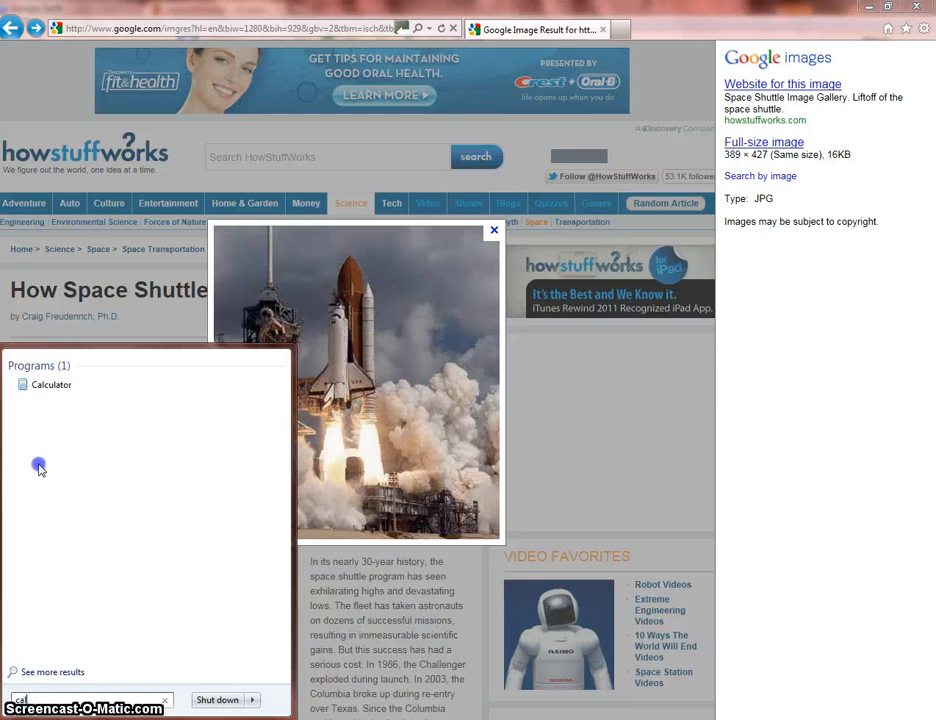
pyautogui.click(58, 390)
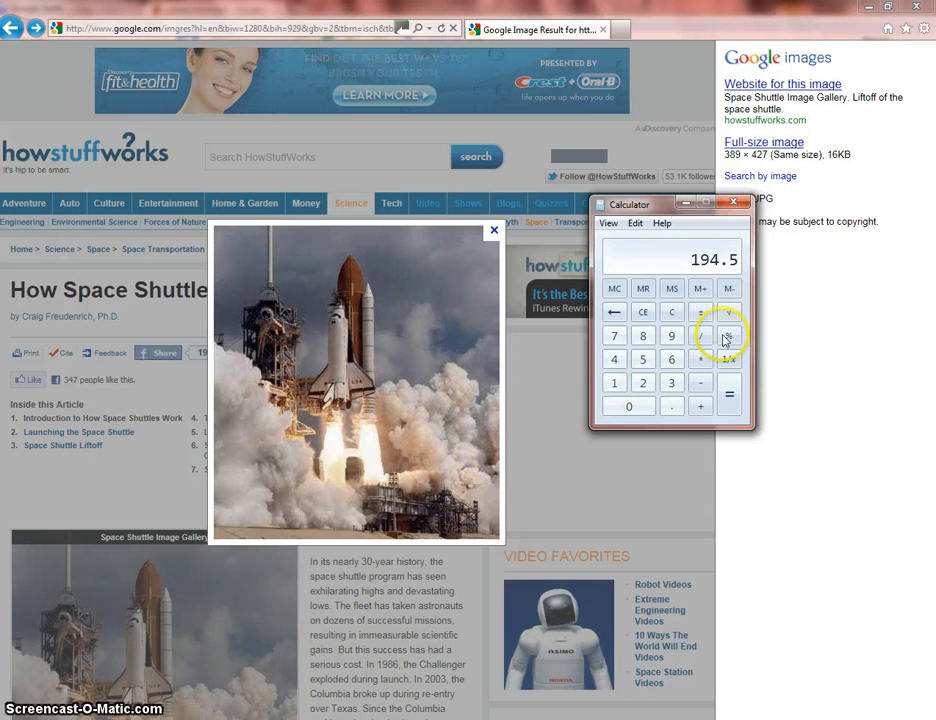
# - Switch to Google Earth and set the width attribute in the placemark's image tag to 194.5
pyautogui.click(345, 718)
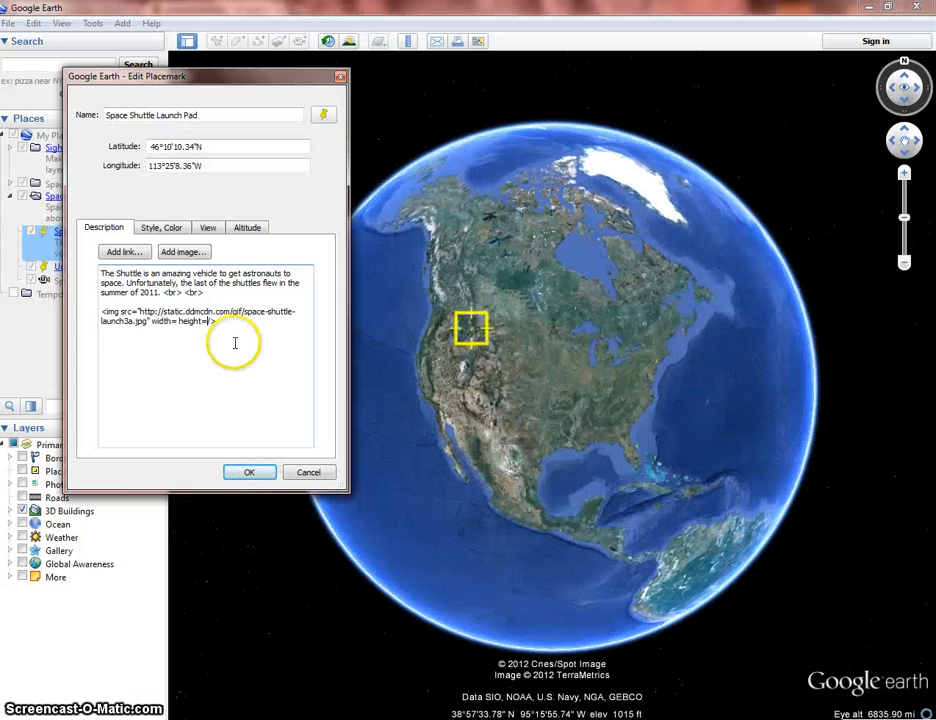
pyautogui.click(174, 321)
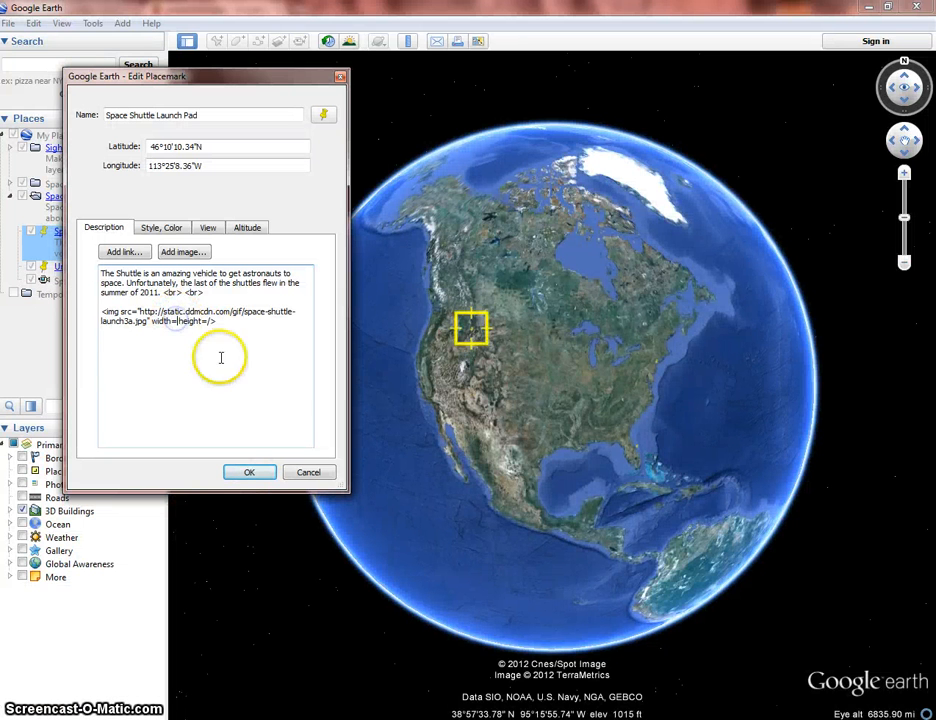
pyautogui.write('194.5')
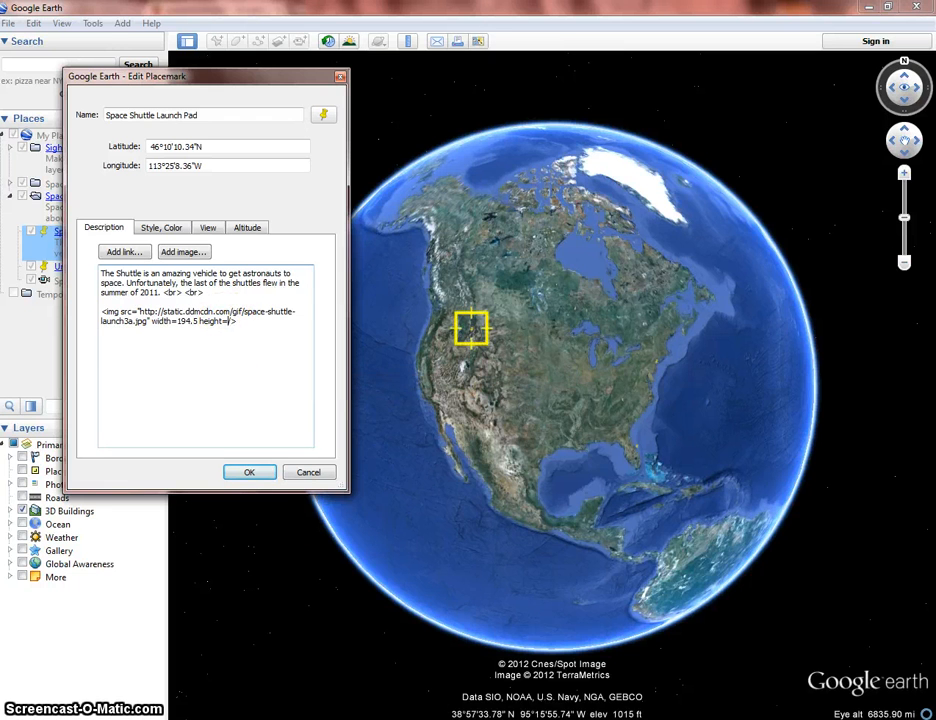
# - Switch back to the browser and Calculator, clear the previous result and divide the image's height of 427 pixels by 2
pyautogui.click(182, 645)
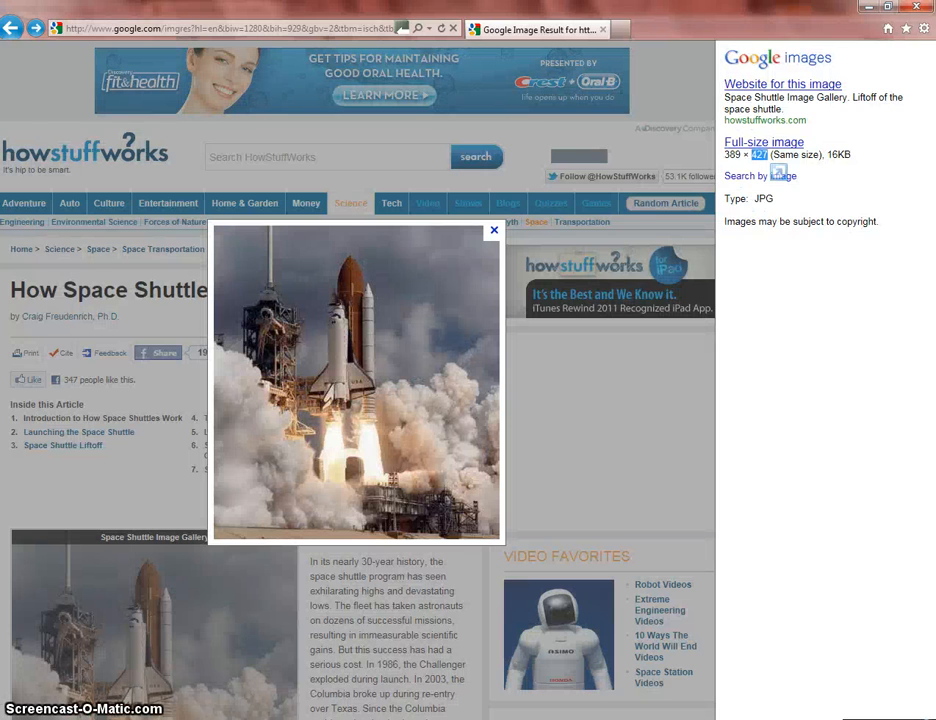
pyautogui.click(412, 689)
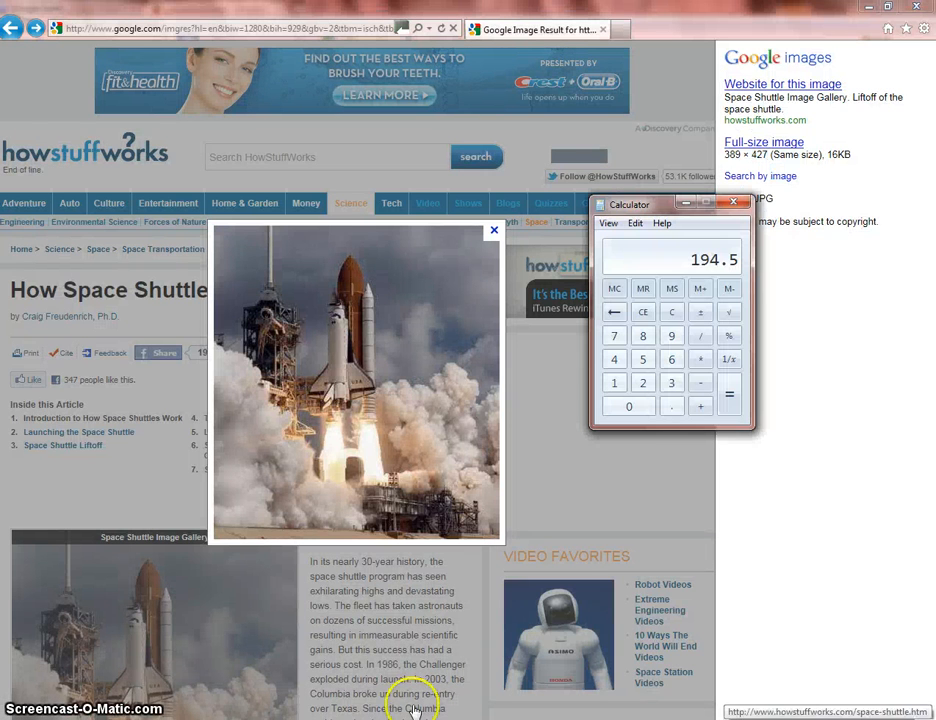
pyautogui.click(642, 313)
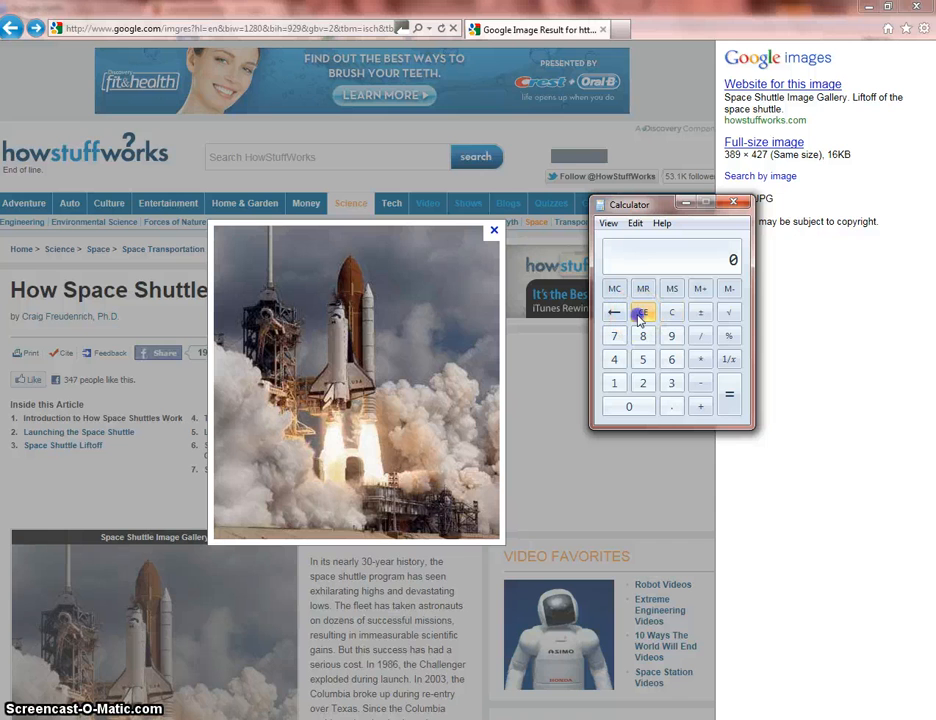
pyautogui.write('427/')
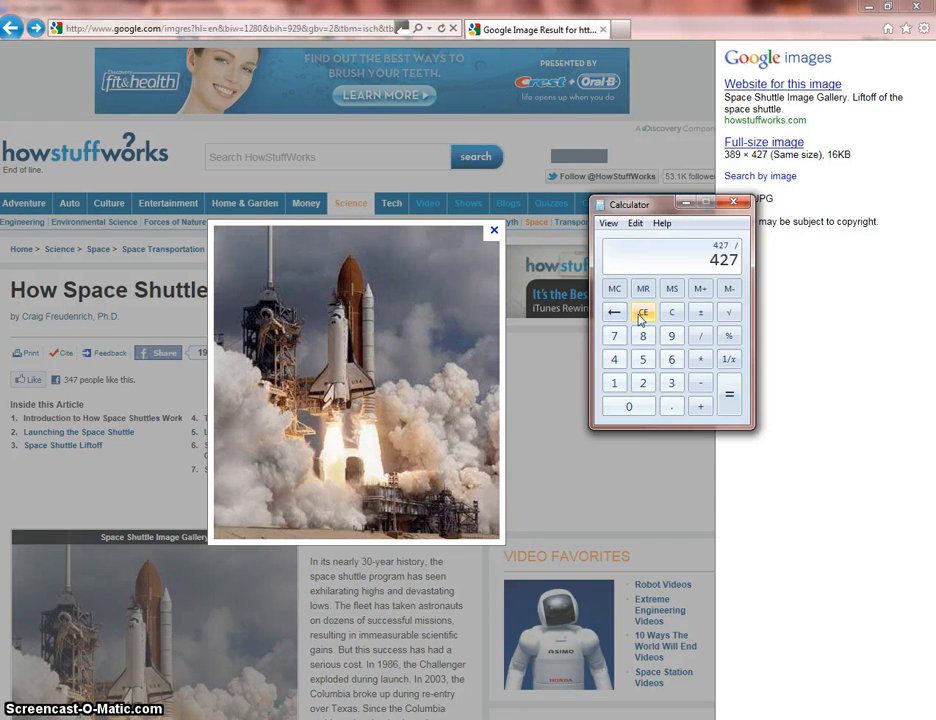
pyautogui.write('2')
pyautogui.press('Return')
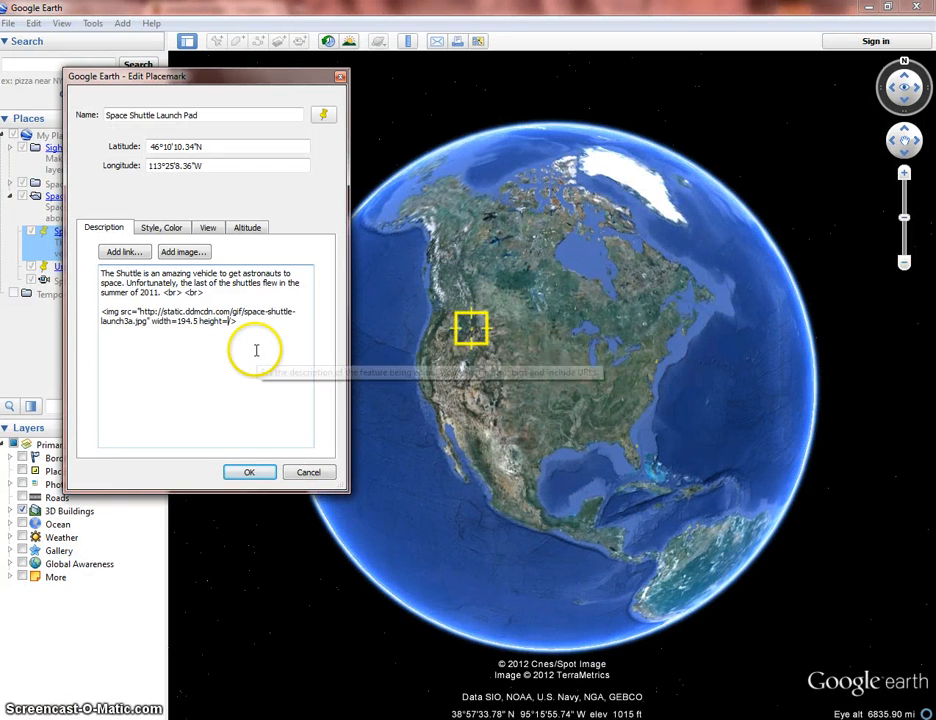
# - Complete the image tag in Google Earth with a height of 213.5 and preview the saved placemark's description balloon
pyautogui.write('21')
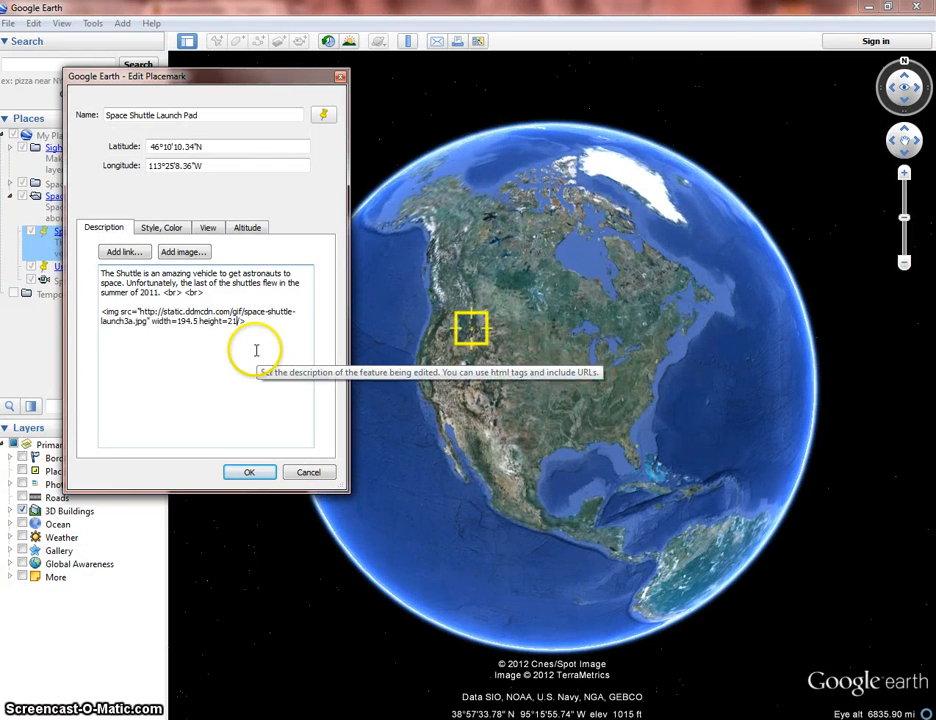
pyautogui.write('3.5')
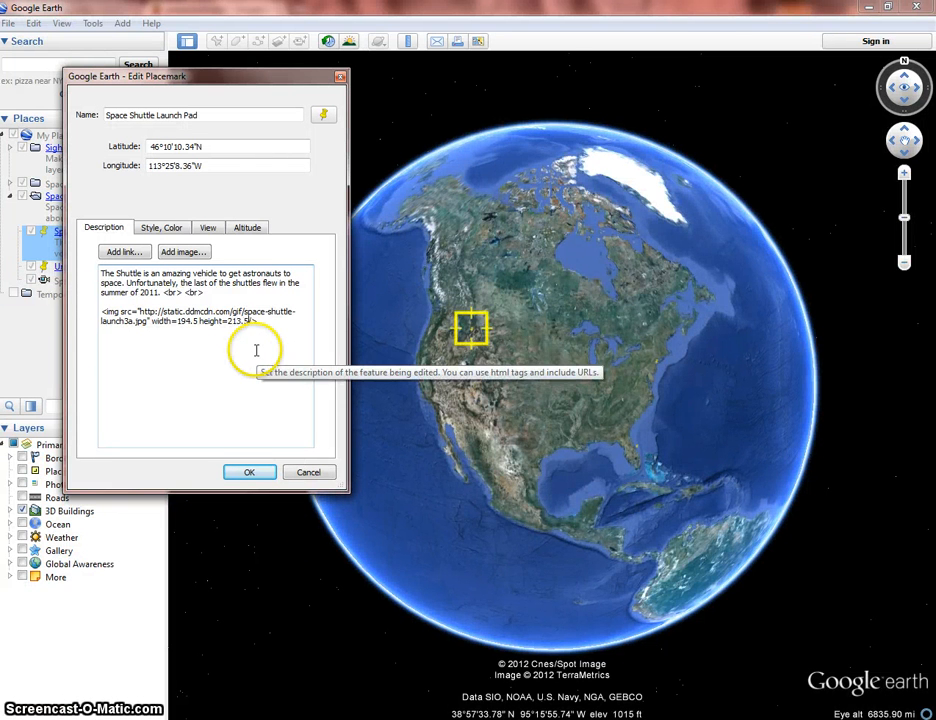
pyautogui.click(249, 474)
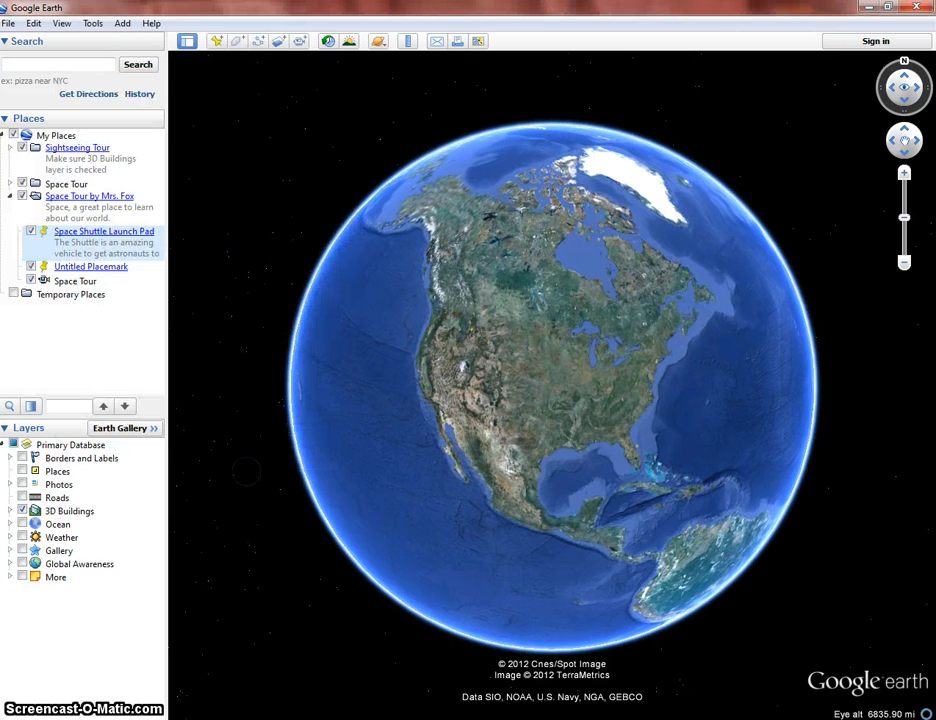
pyautogui.click(97, 233)
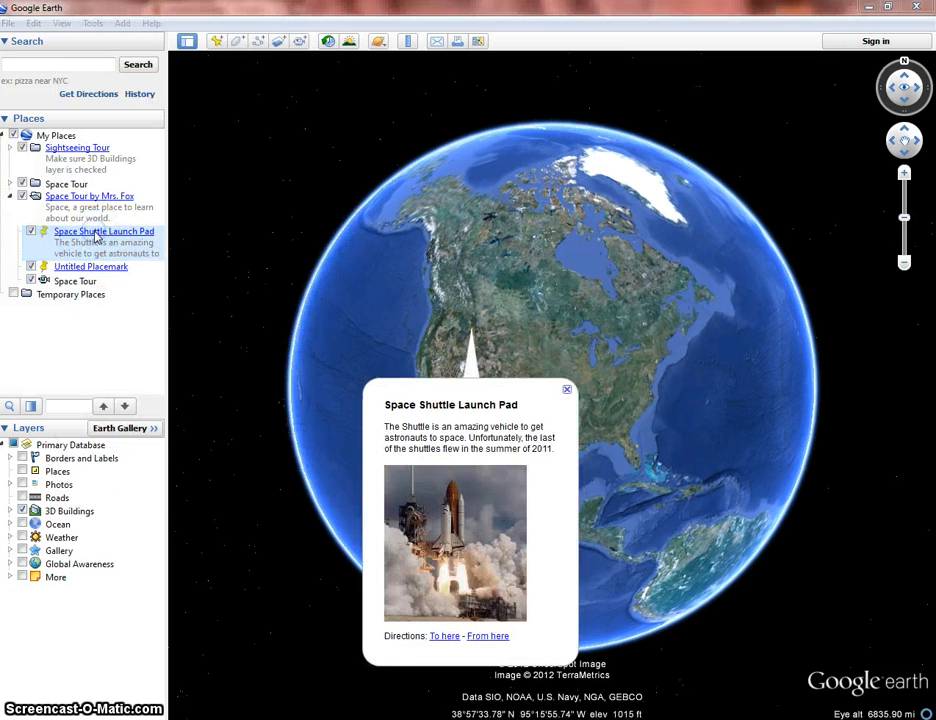